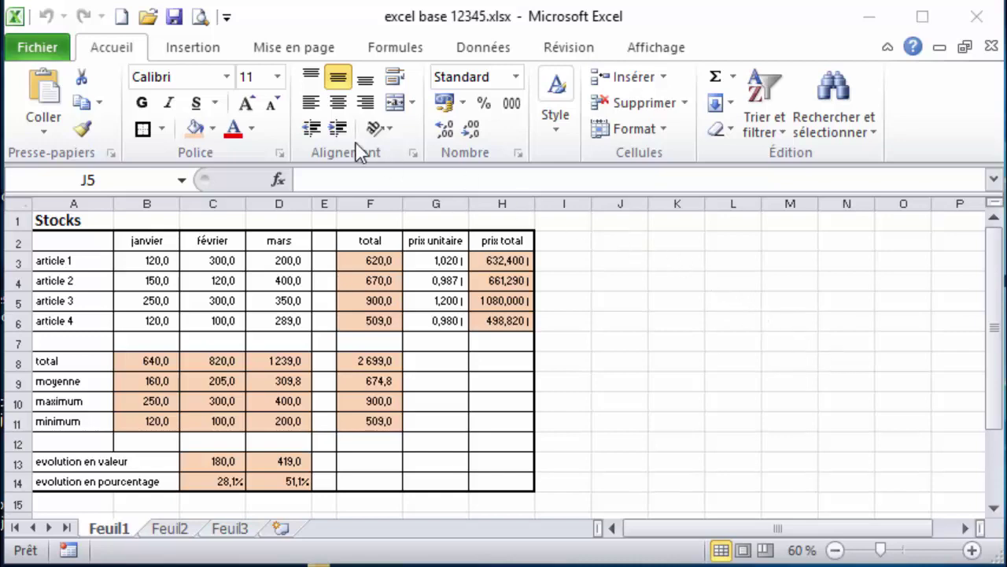
- Open the print preview of the Stocks sheet and look at both of its pages
{"action": "left_click", "coordinate": [134, 57]}
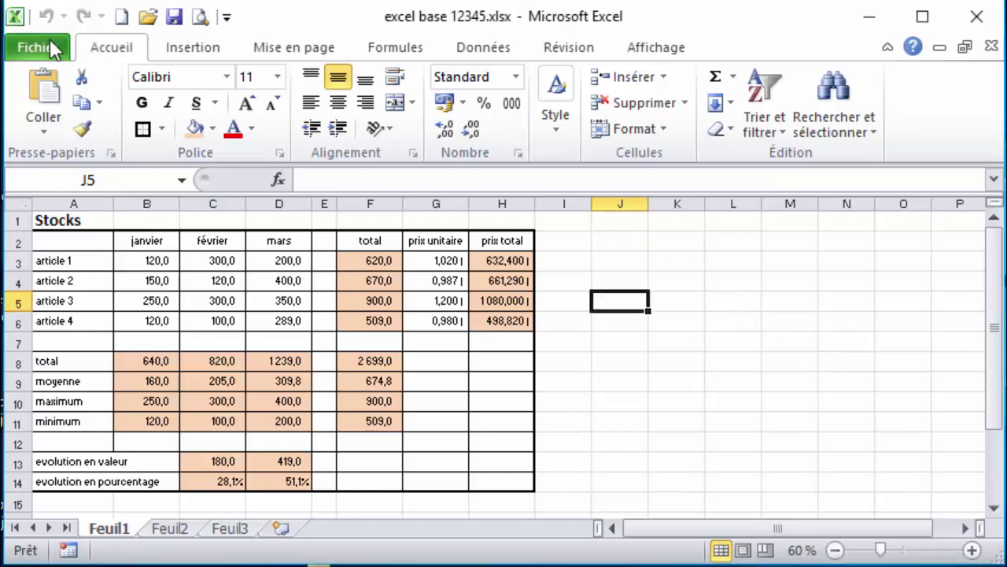
{"action": "left_click", "coordinate": [49, 38]}
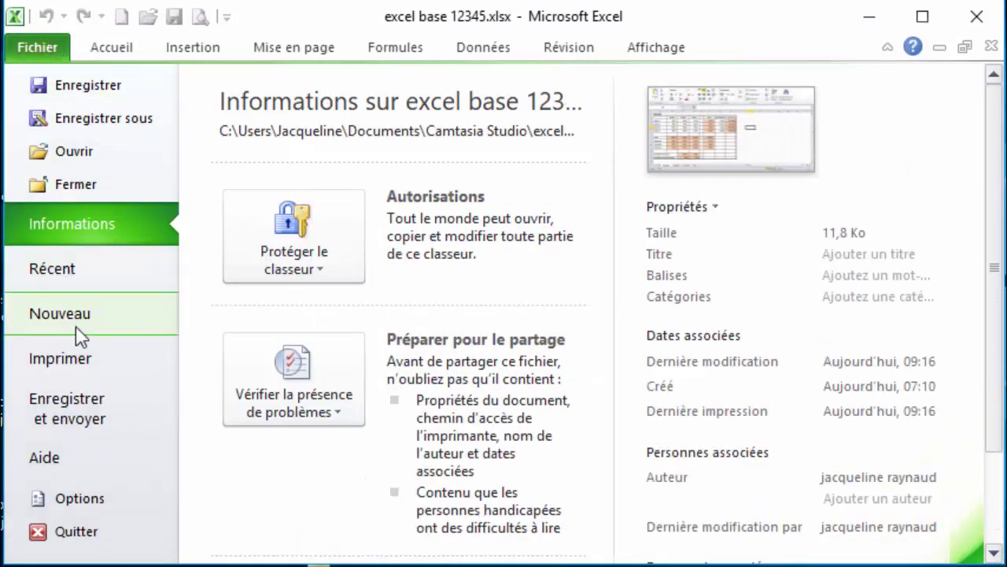
{"action": "left_click", "coordinate": [79, 362]}
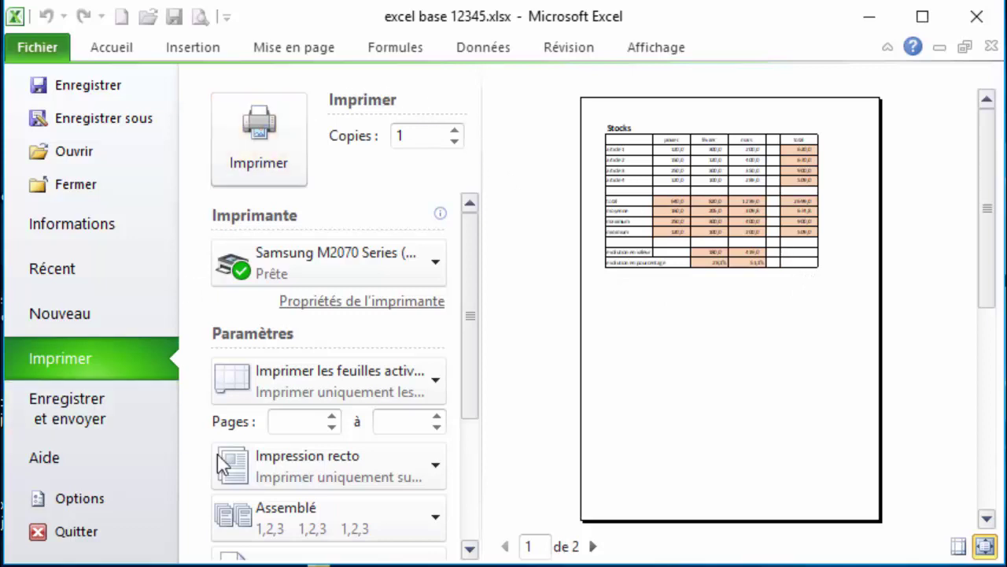
{"action": "mouse_move", "coordinate": [442, 220]}
{"action": "left_click", "coordinate": [594, 546]}
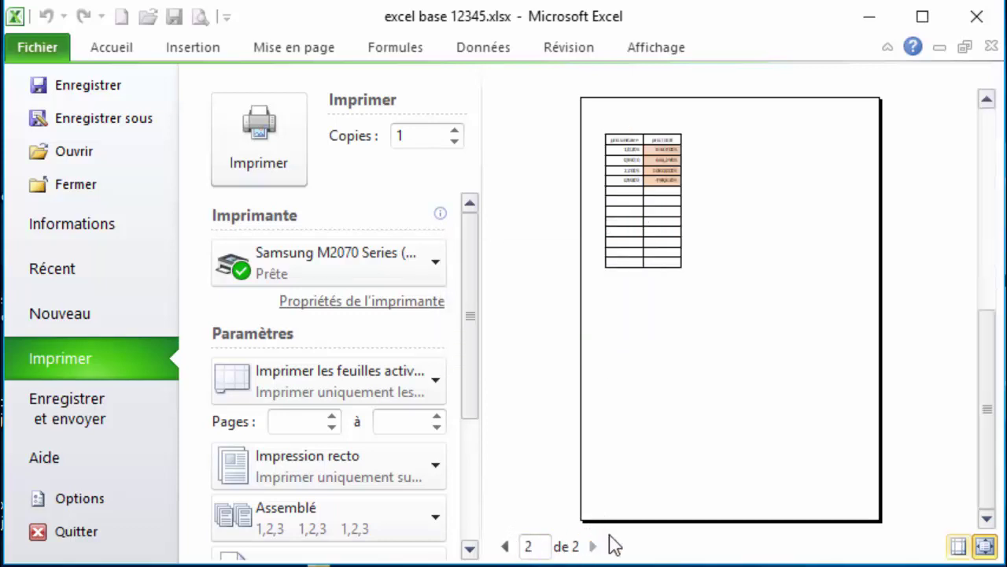
{"action": "left_click", "coordinate": [504, 545]}
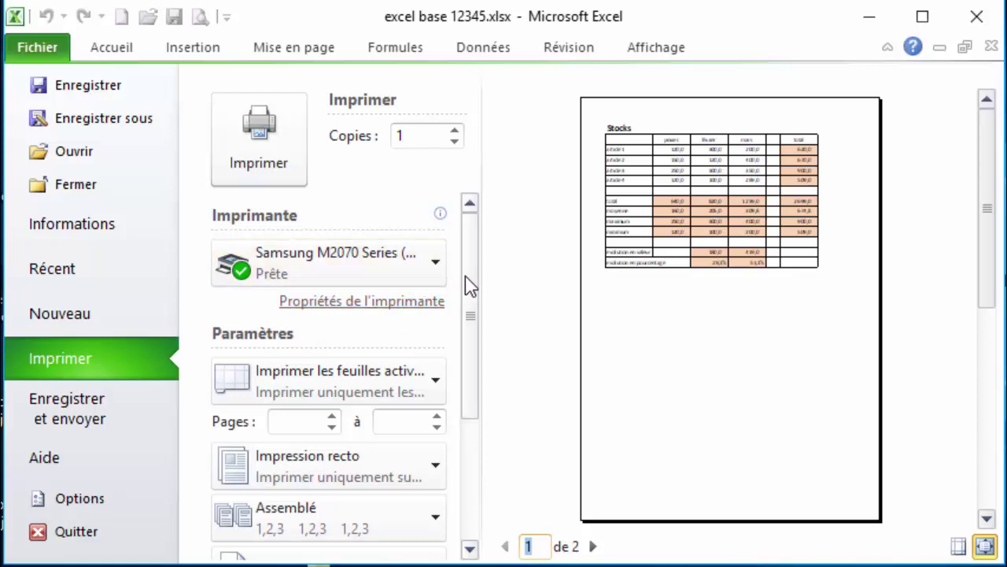
- Set the print margins to the narrow preset (Étroites)
{"action": "left_click_drag", "start_coordinate": [468, 284], "coordinate": [488, 427]}
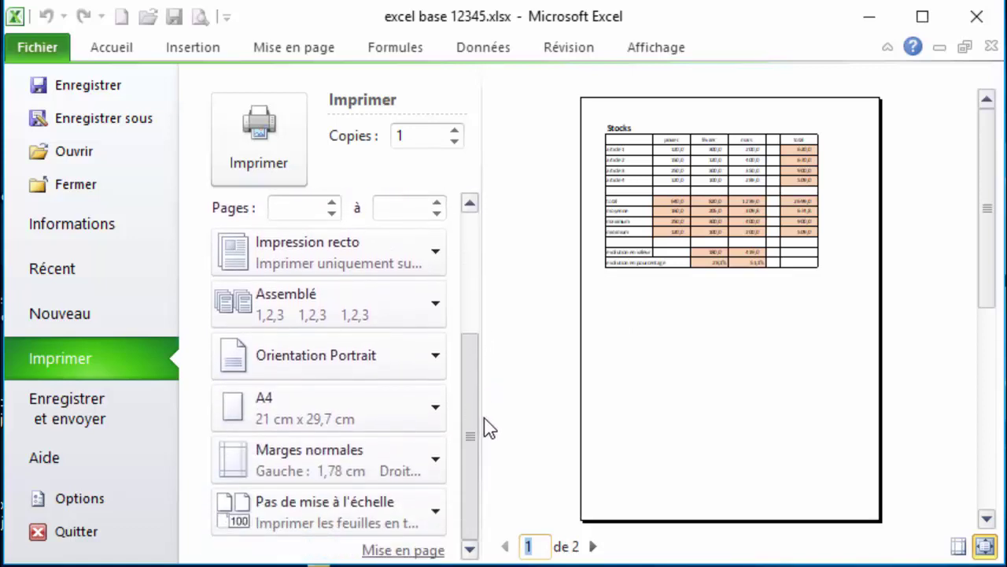
{"action": "left_click", "coordinate": [415, 470]}
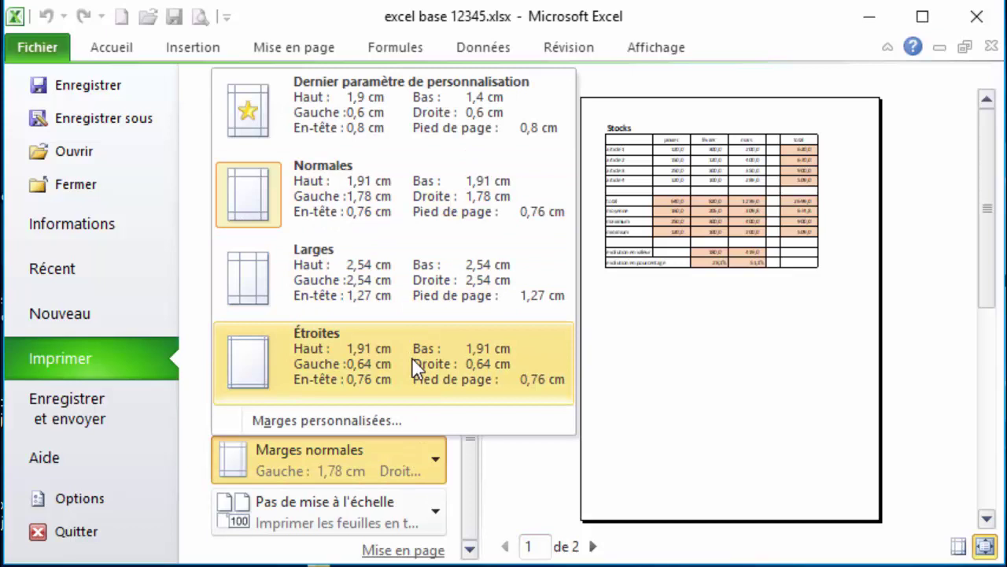
{"action": "left_click", "coordinate": [416, 367]}
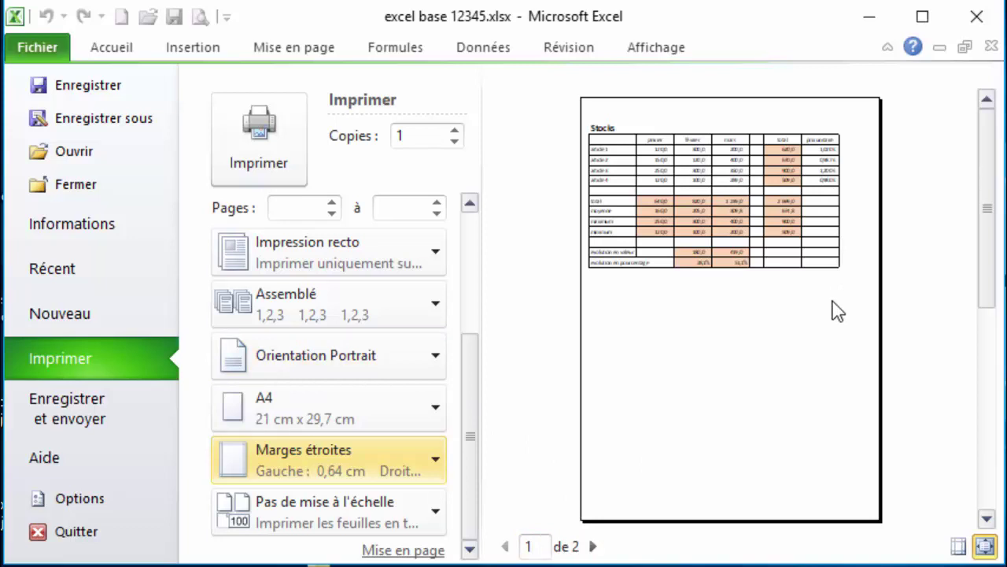
- Try landscape orientation (Paysage) for the printout, and switch it back to portrait
{"action": "left_click", "coordinate": [412, 370]}
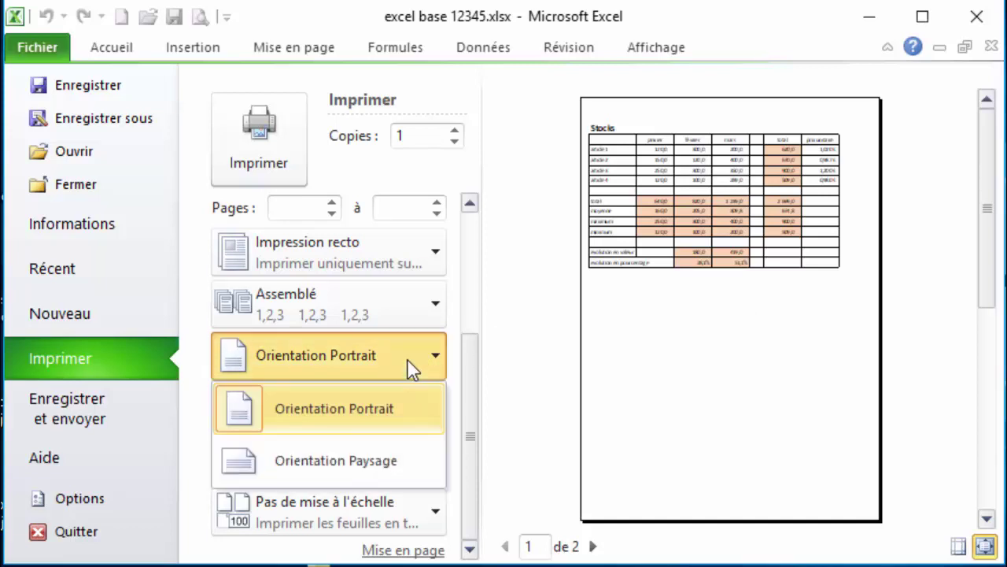
{"action": "left_click", "coordinate": [367, 469]}
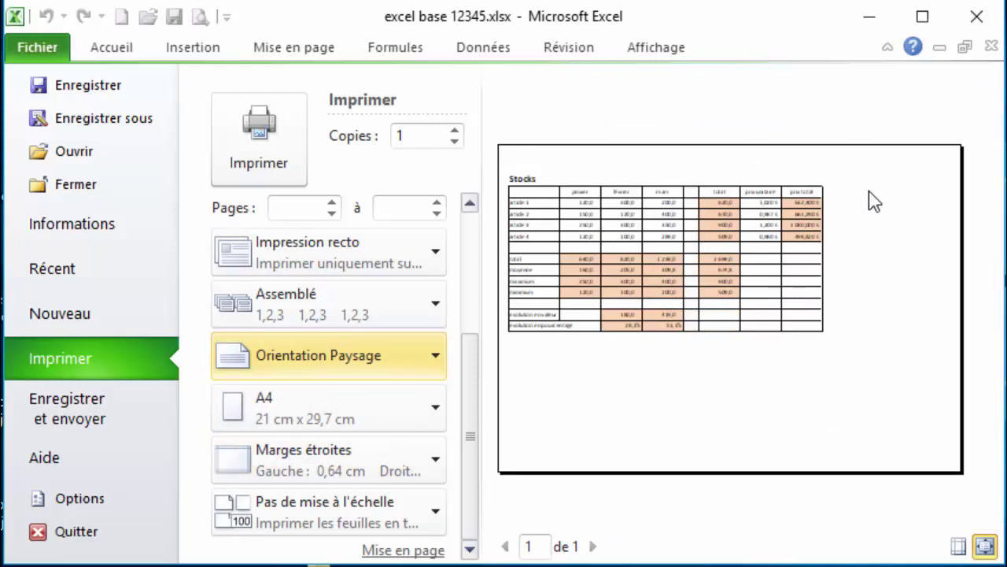
{"action": "left_click", "coordinate": [366, 368]}
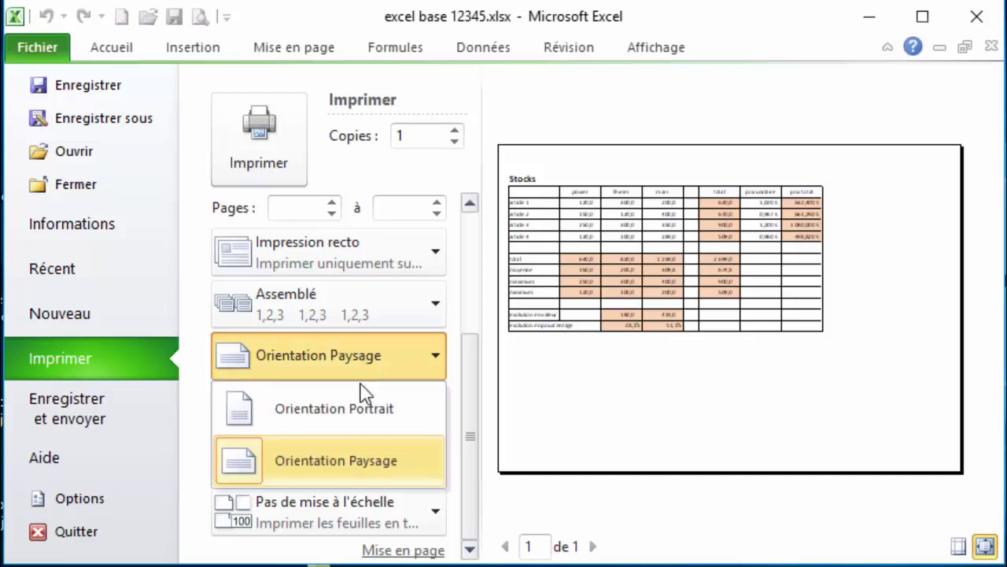
{"action": "left_click", "coordinate": [362, 418]}
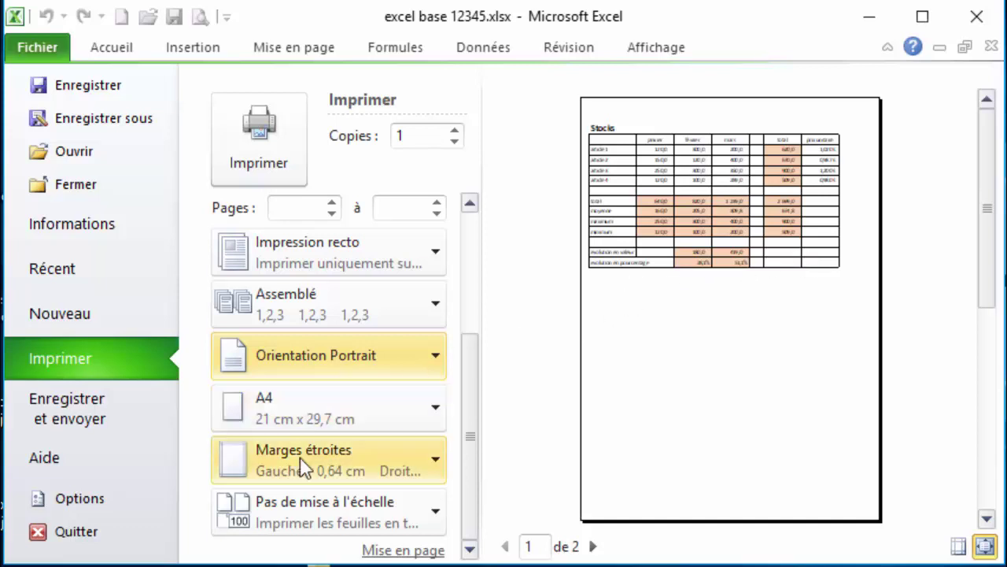
- Scale the printout to fit all columns on one page and centre it horizontally and vertically on the page
{"action": "left_click", "coordinate": [346, 507]}
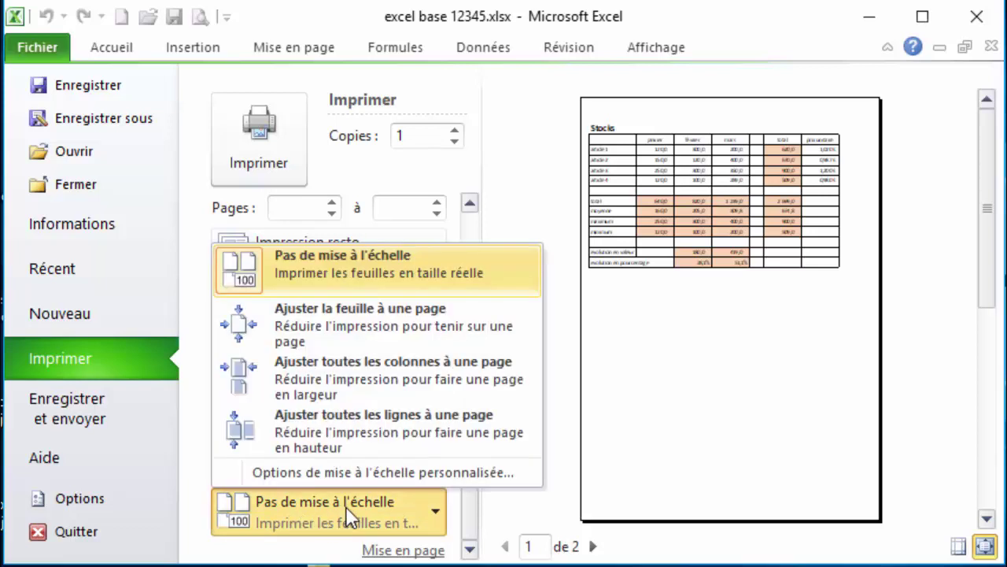
{"action": "left_click", "coordinate": [358, 386]}
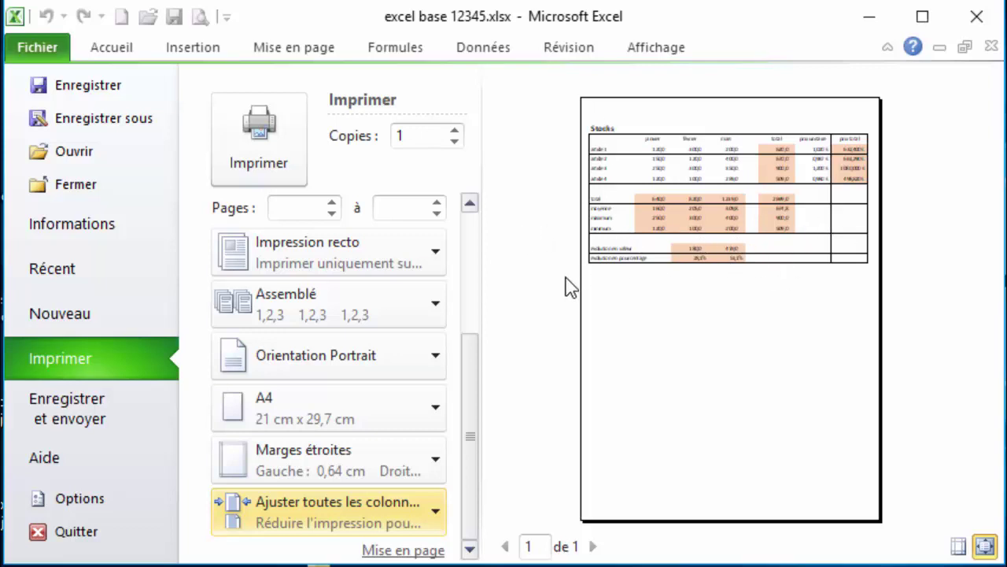
{"action": "left_click", "coordinate": [404, 551]}
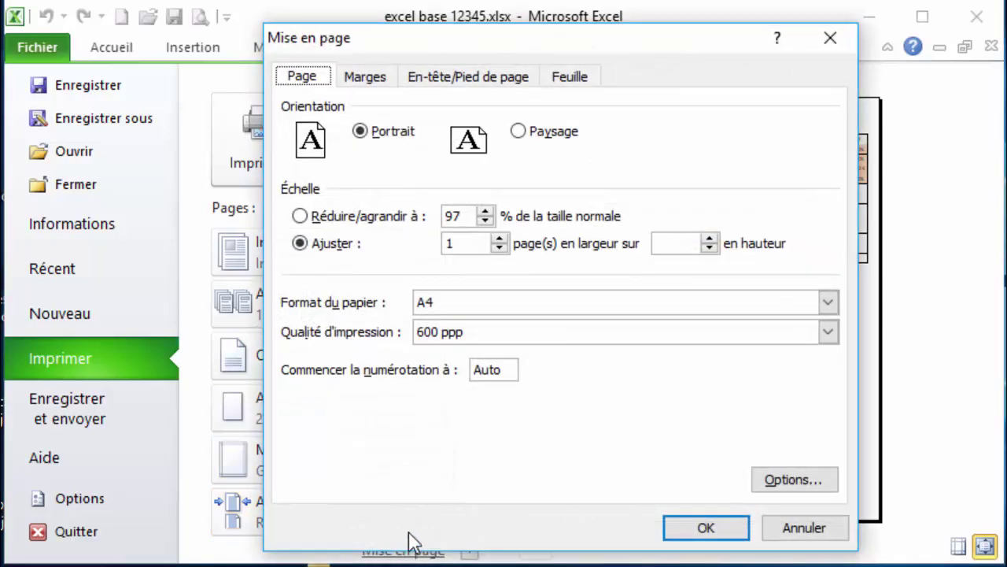
{"action": "left_click_drag", "start_coordinate": [438, 50], "coordinate": [567, 67]}
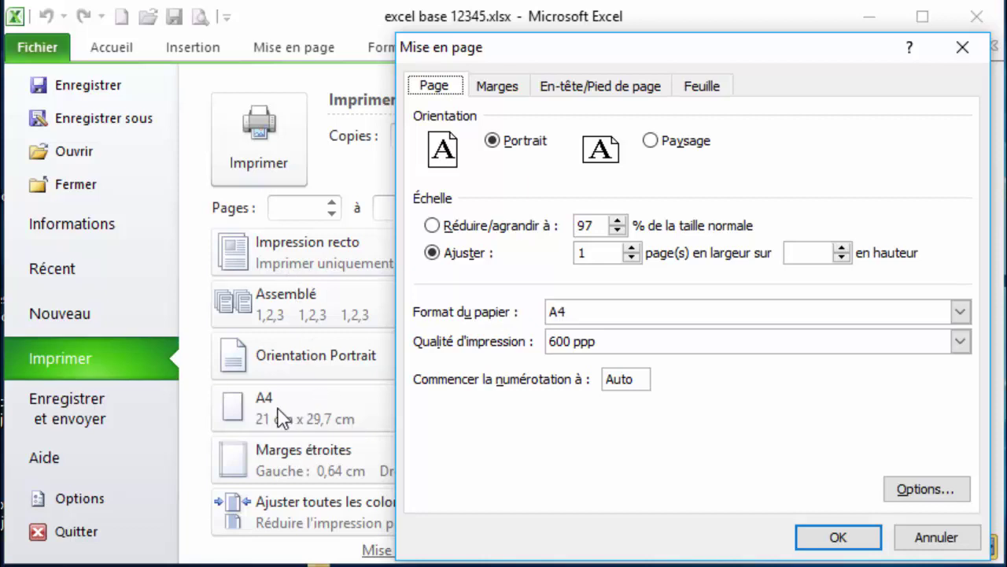
{"action": "left_click", "coordinate": [501, 88]}
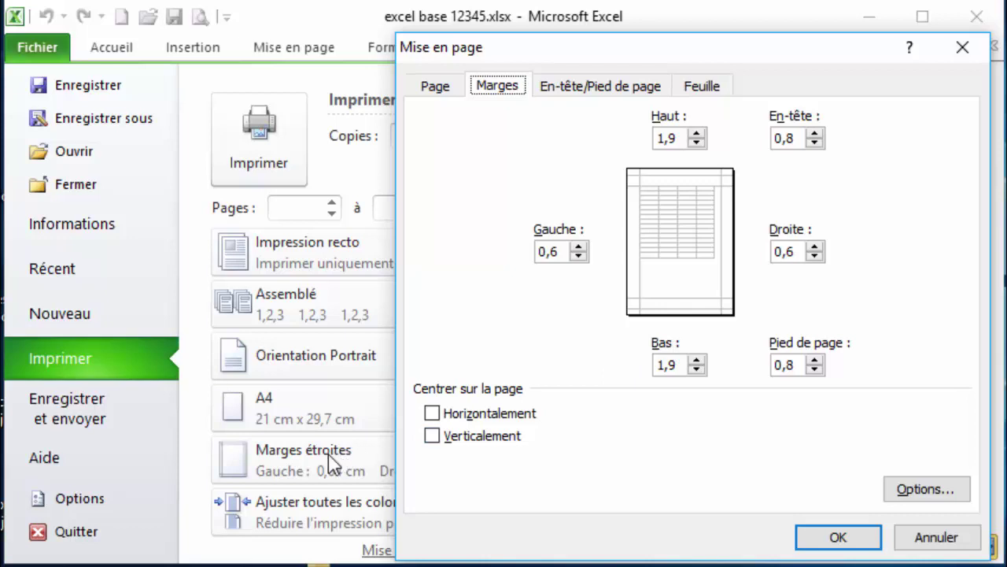
{"action": "left_click", "coordinate": [487, 417]}
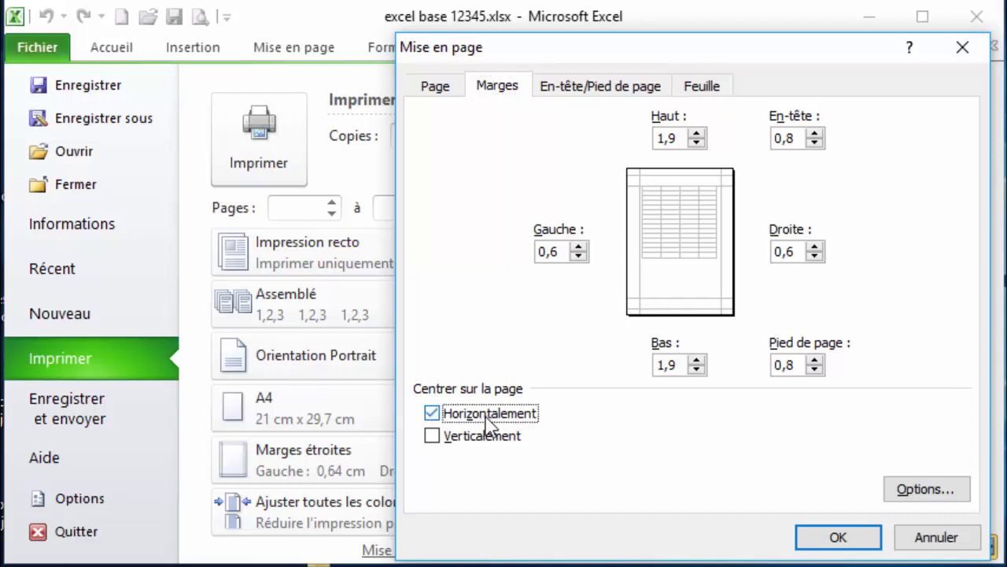
{"action": "left_click", "coordinate": [480, 441]}
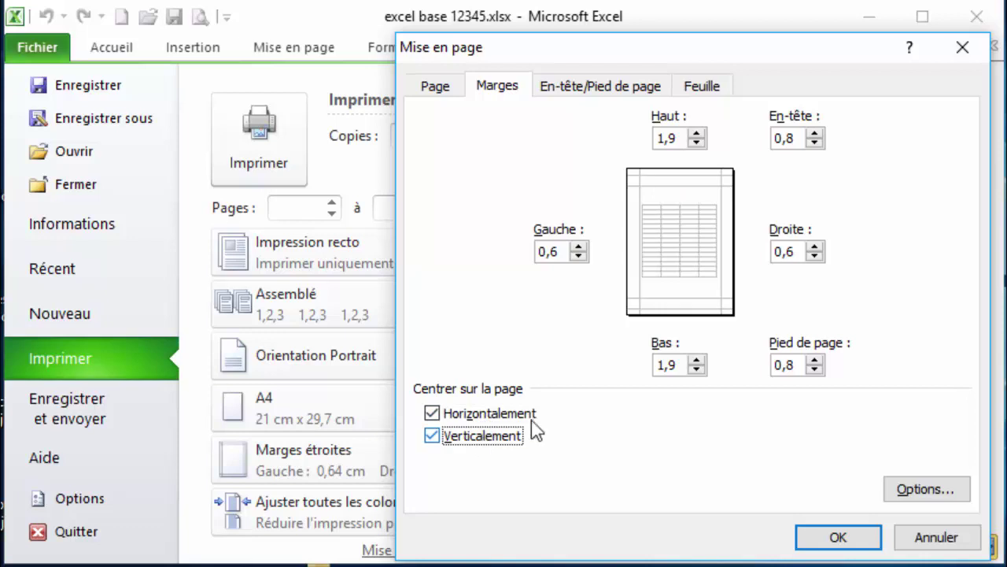
{"action": "left_click", "coordinate": [820, 539]}
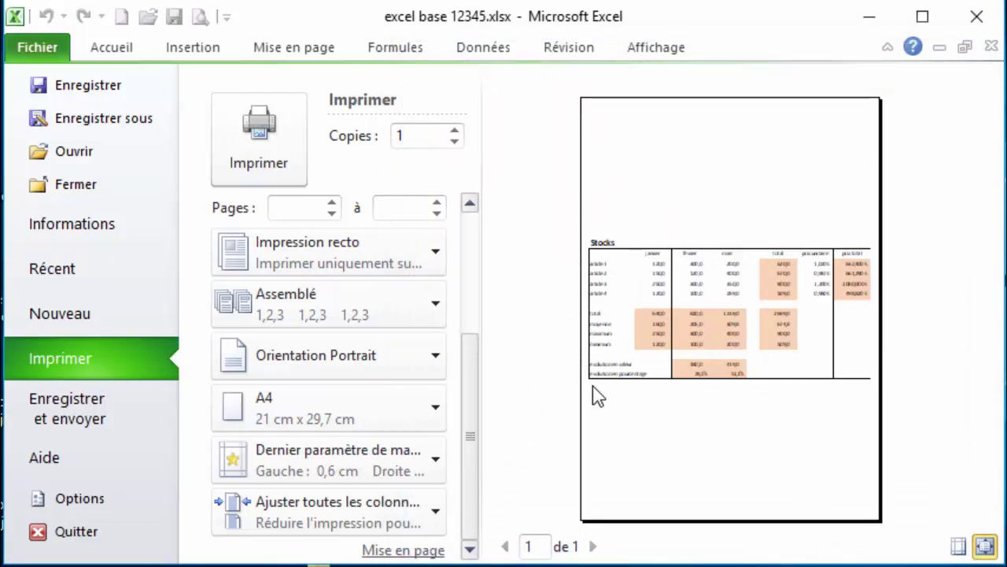
- Open the header and footer settings in the page setup and look at the predefined header and footer choices
{"action": "left_click", "coordinate": [405, 550]}
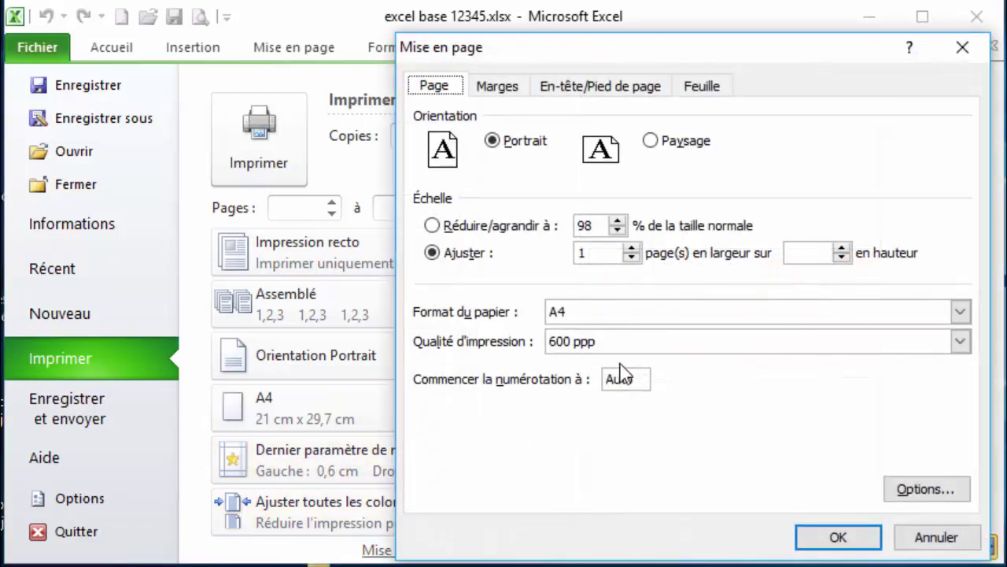
{"action": "left_click", "coordinate": [515, 94]}
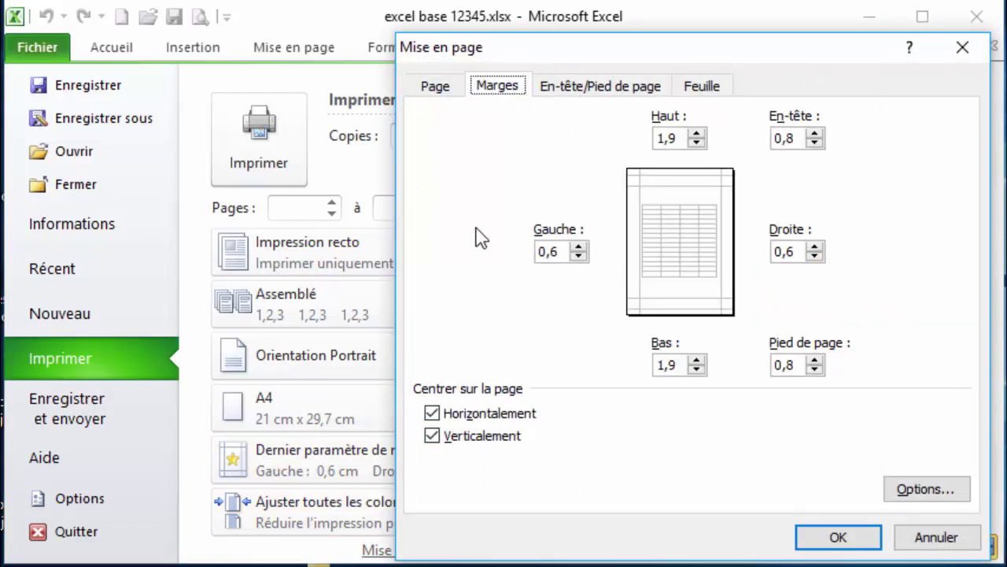
{"action": "left_click", "coordinate": [596, 88]}
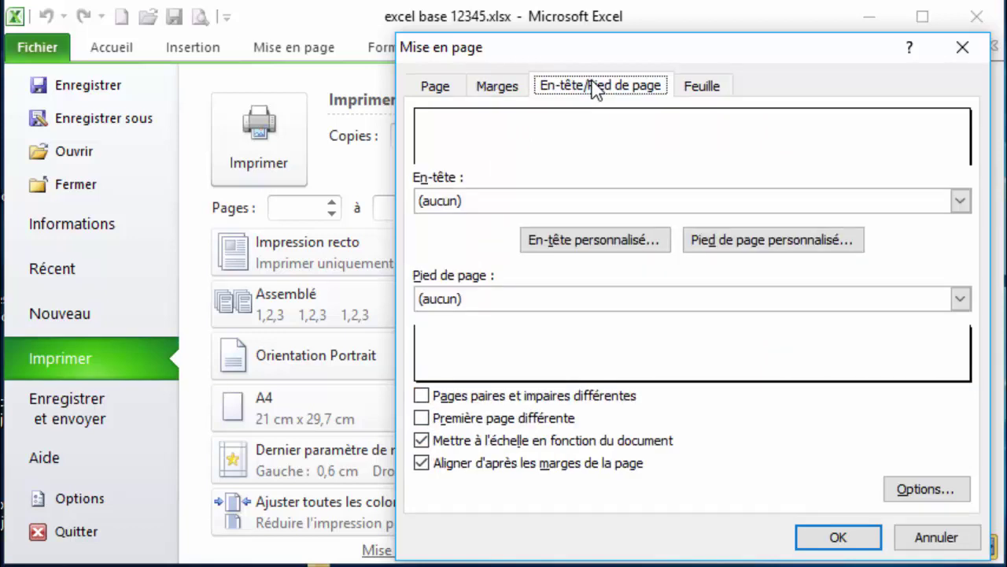
{"action": "left_click", "coordinate": [540, 207]}
{"action": "left_click", "coordinate": [540, 207]}
{"action": "left_click", "coordinate": [496, 299]}
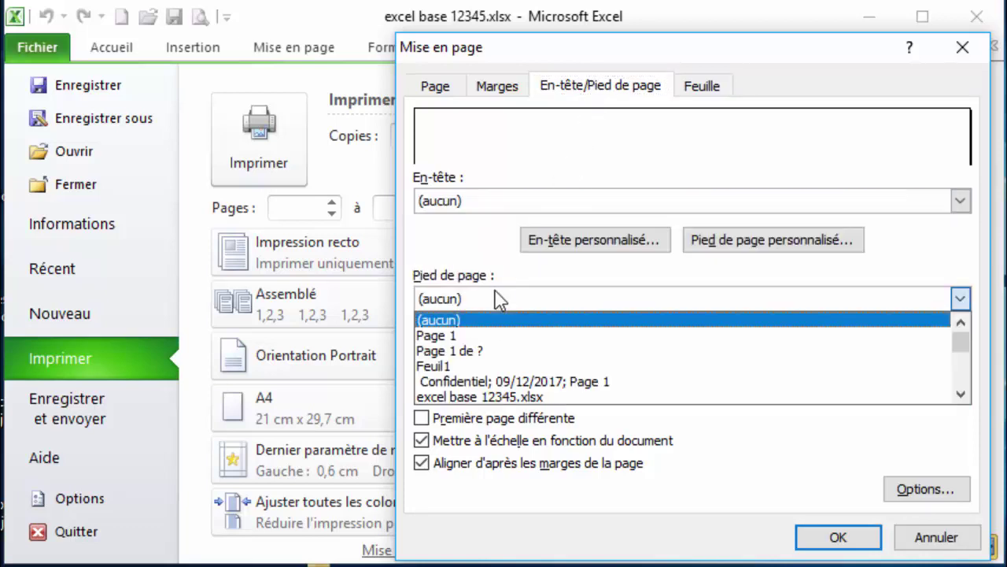
{"action": "left_click", "coordinate": [499, 299]}
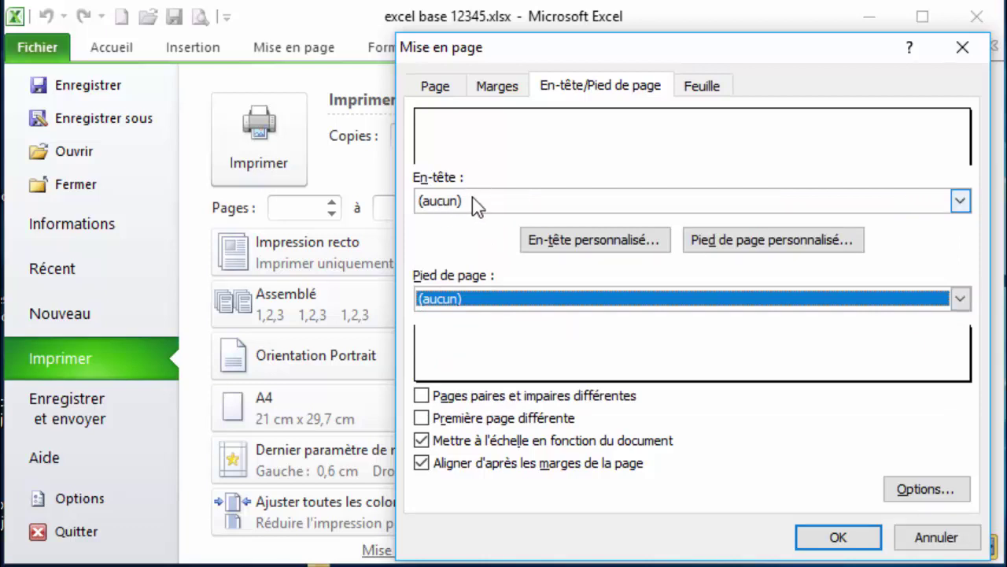
- Start a custom header with "mise à jour le" followed by the date code in its left section
{"action": "left_click", "coordinate": [596, 245]}
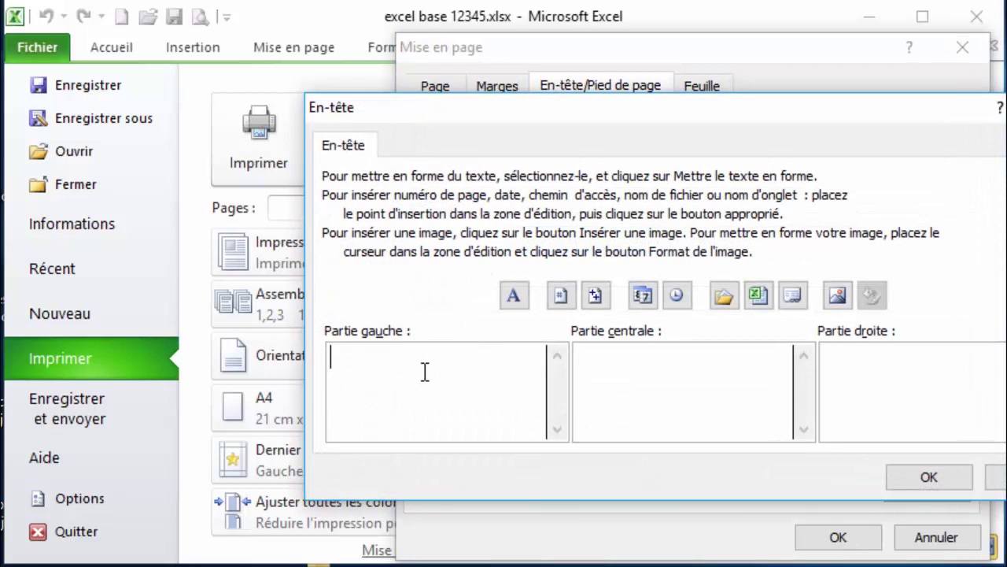
{"action": "type", "text": "mise à le"}
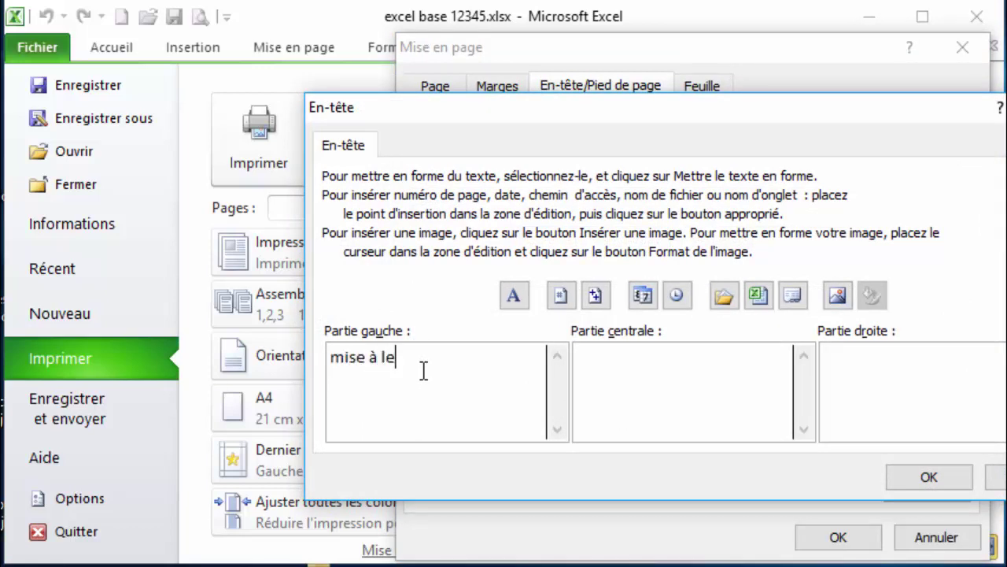
{"action": "key", "text": "BackSpace"}
{"action": "key", "text": "BackSpace"}
{"action": "type", "text": "jour le"}
{"action": "left_click", "coordinate": [643, 297]}
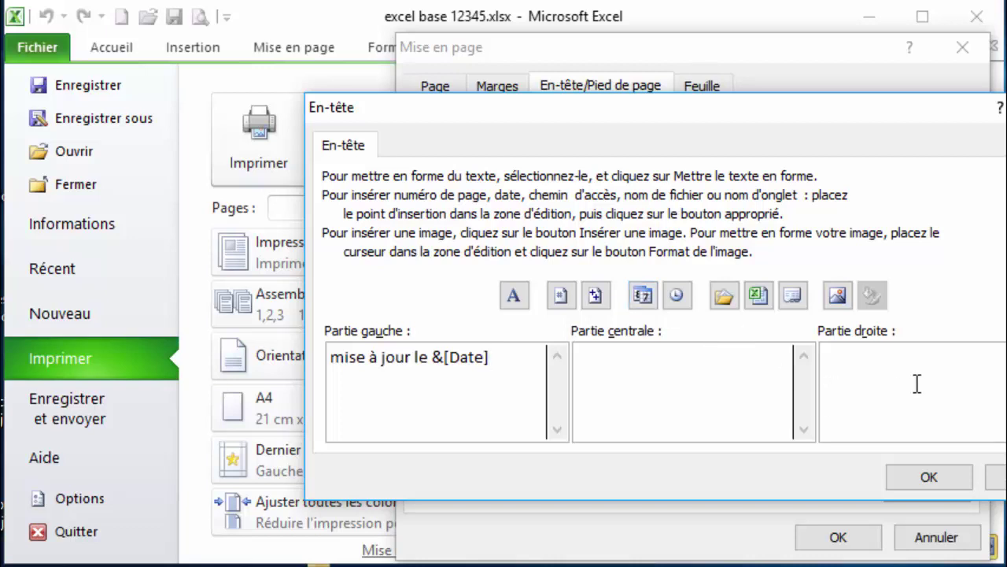
- Enter "page &[Page] sur" followed by the total page count code in the header's right section, and confirm the header
{"action": "type", "text": "page"}
{"action": "left_click", "coordinate": [561, 297]}
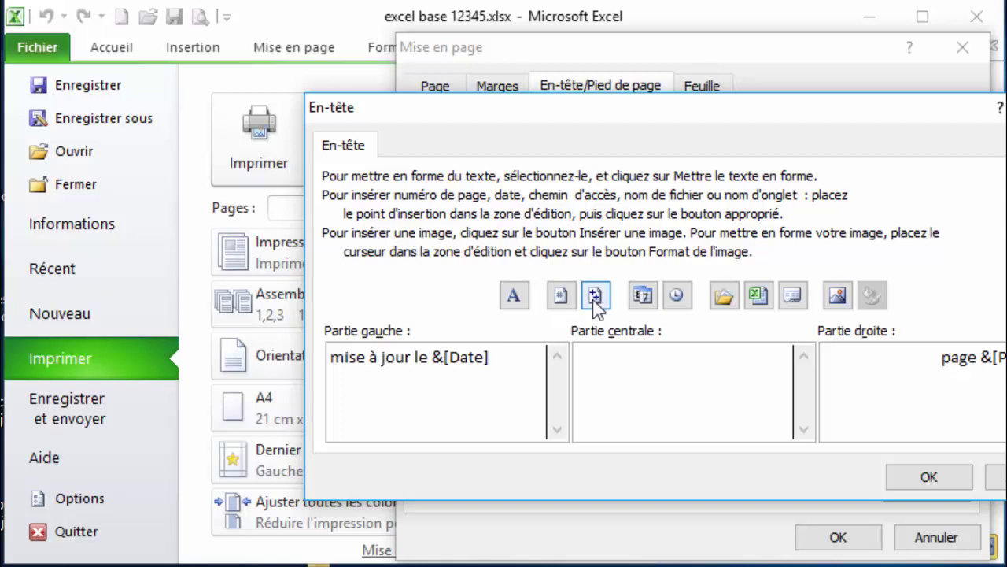
{"action": "type", "text": "sur"}
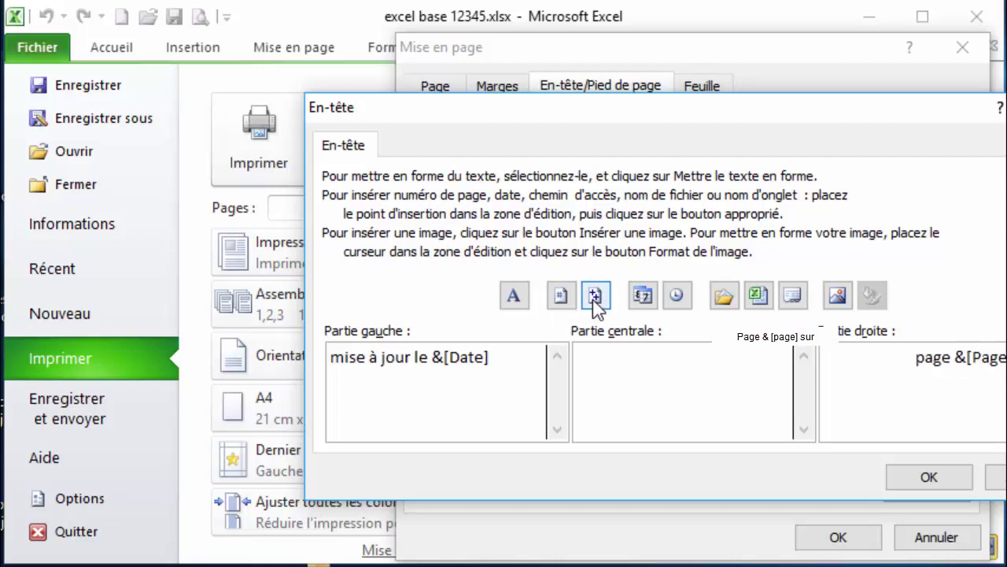
{"action": "left_click", "coordinate": [594, 296]}
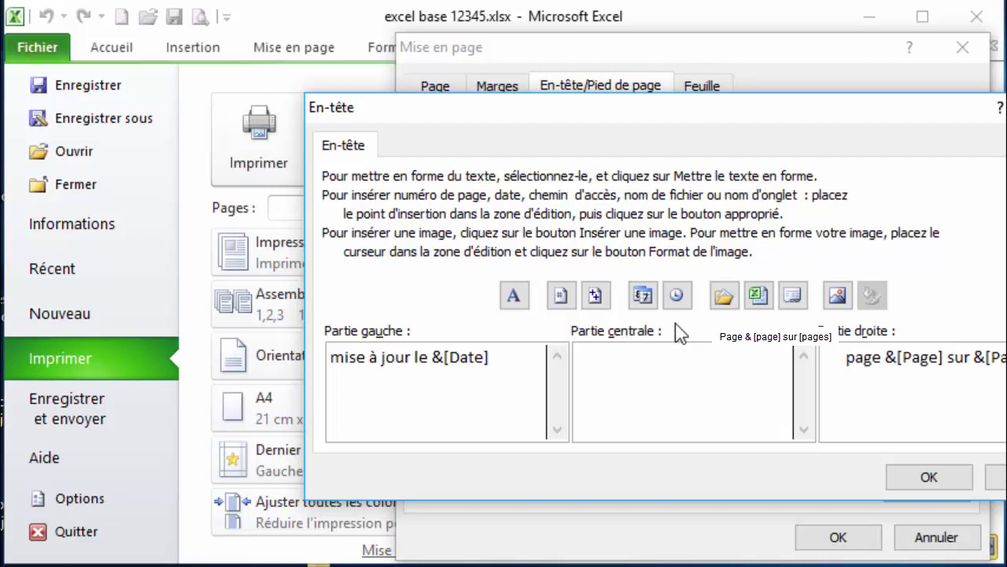
{"action": "left_click", "coordinate": [935, 478]}
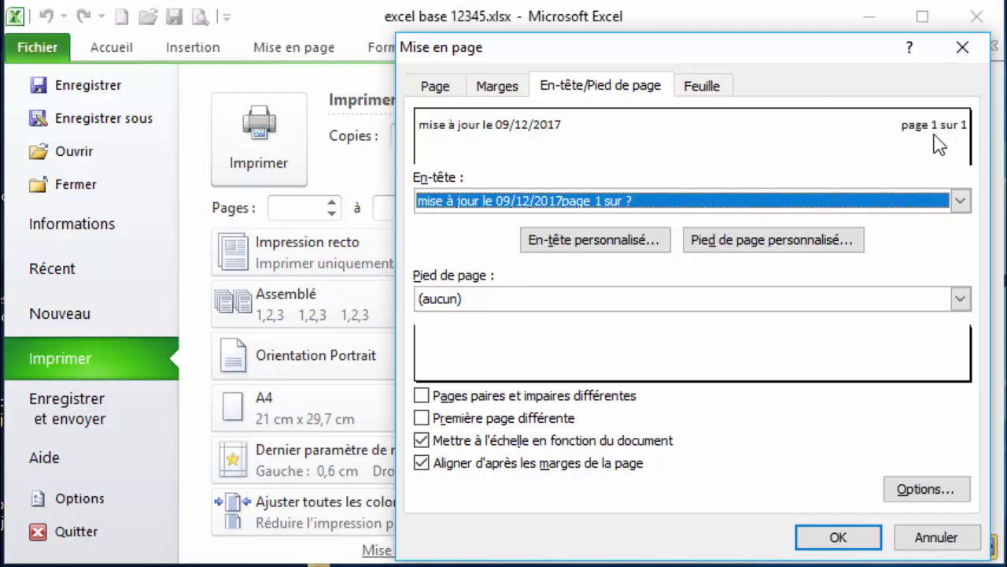
- Start a custom footer with the file path and file name codes in its left section
{"action": "left_click", "coordinate": [728, 242]}
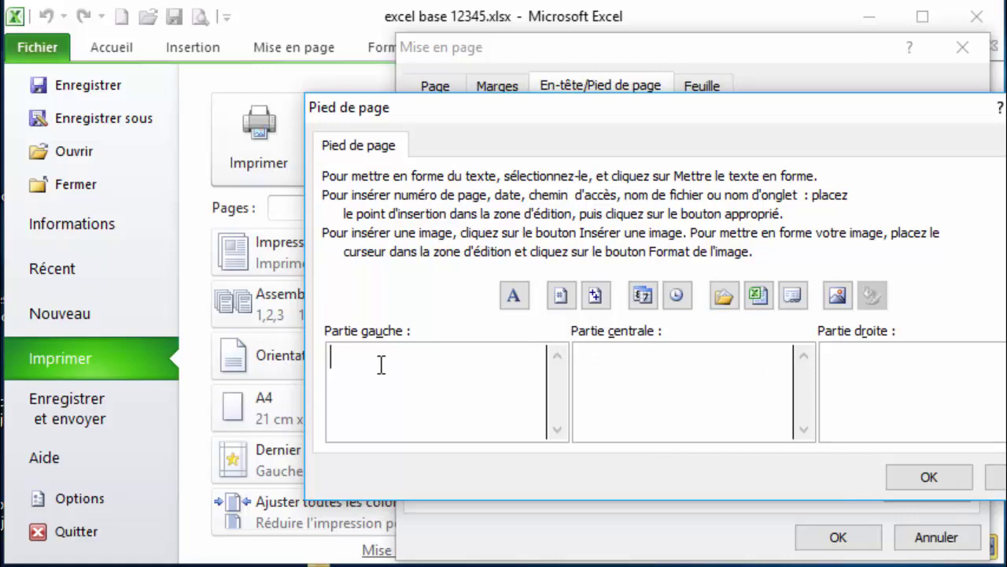
{"action": "left_click", "coordinate": [723, 299]}
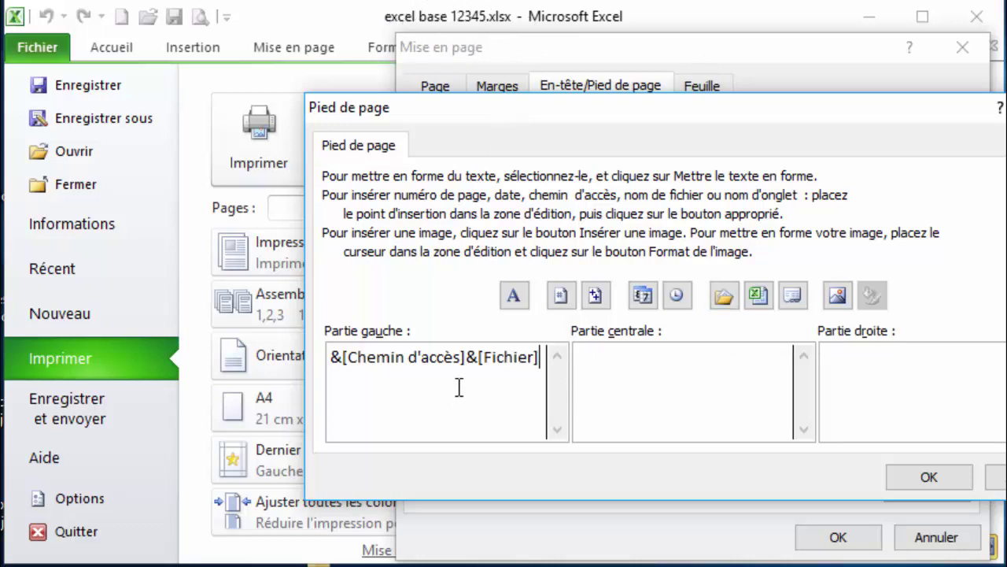
{"action": "left_click_drag", "start_coordinate": [466, 358], "coordinate": [331, 358]}
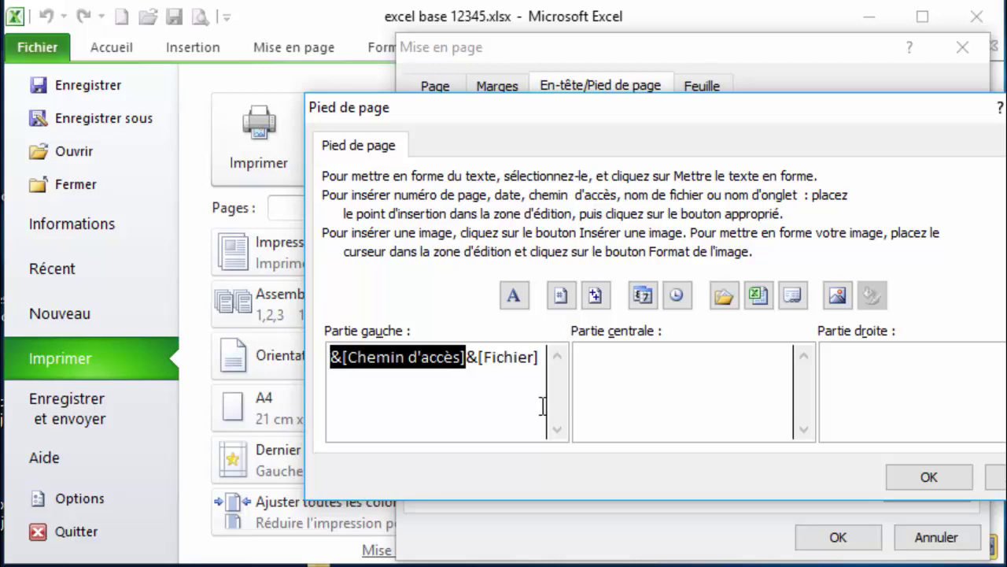
- Look at the footer's font settings, and try the time code and the file name code in its centre section, clearing each one
{"action": "left_click", "coordinate": [638, 376]}
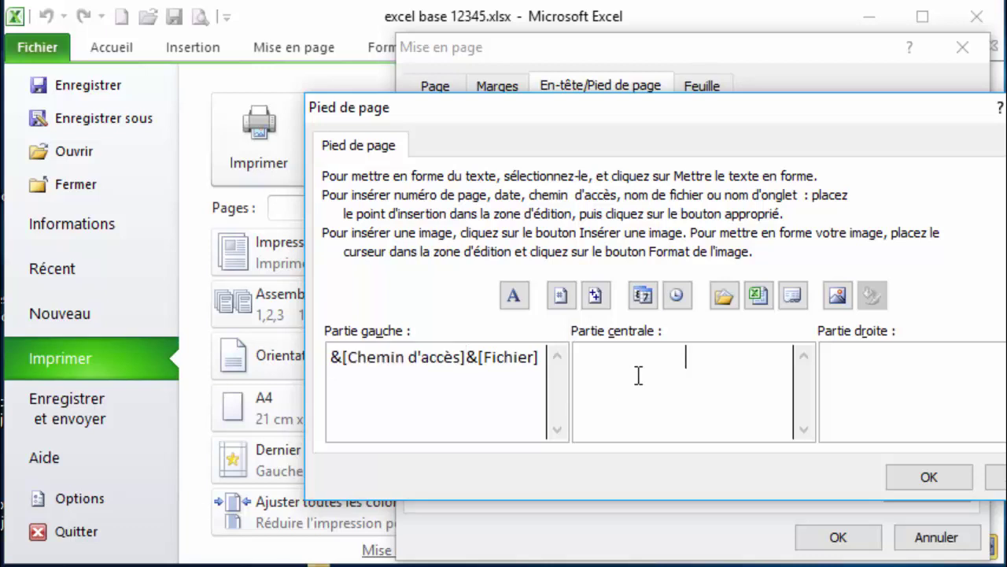
{"action": "left_click", "coordinate": [513, 296]}
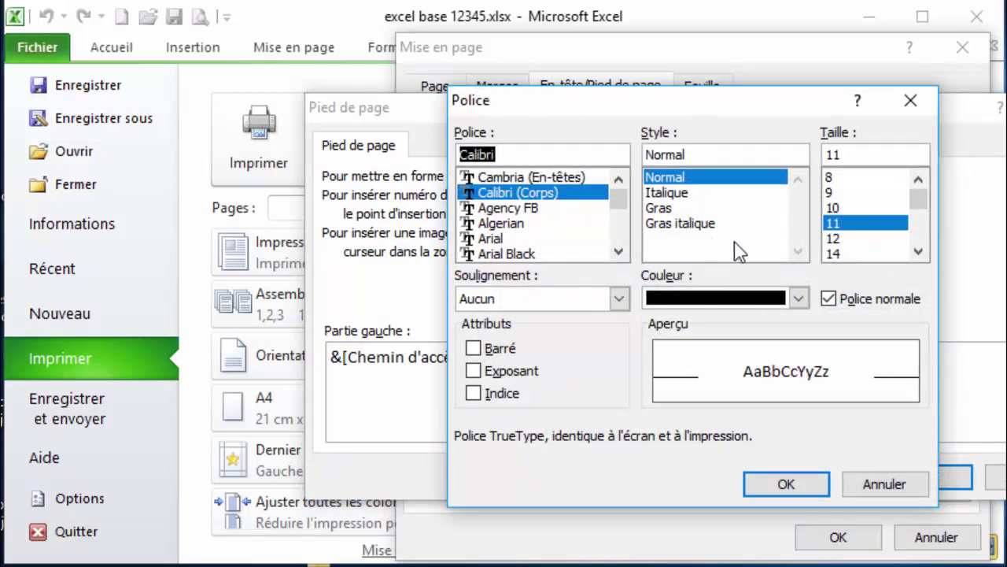
{"action": "left_click", "coordinate": [755, 483]}
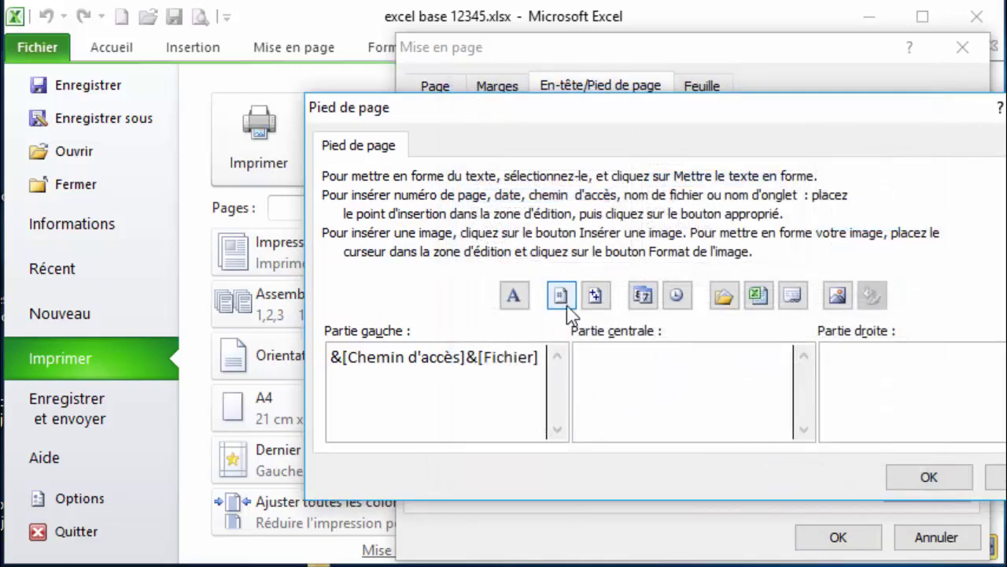
{"action": "left_click", "coordinate": [678, 304]}
{"action": "left_click_drag", "start_coordinate": [728, 357], "coordinate": [647, 344]}
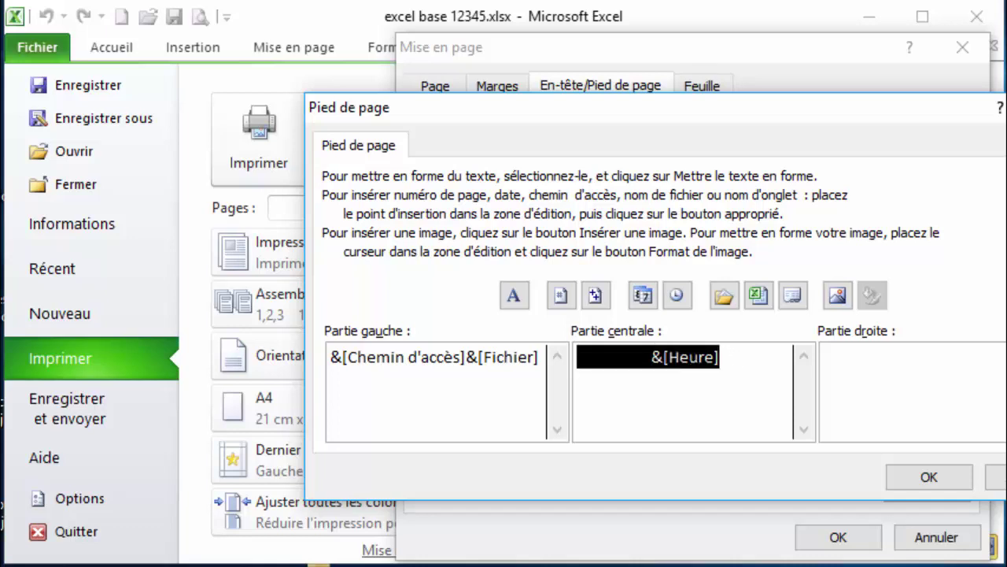
{"action": "key", "text": "Delete"}
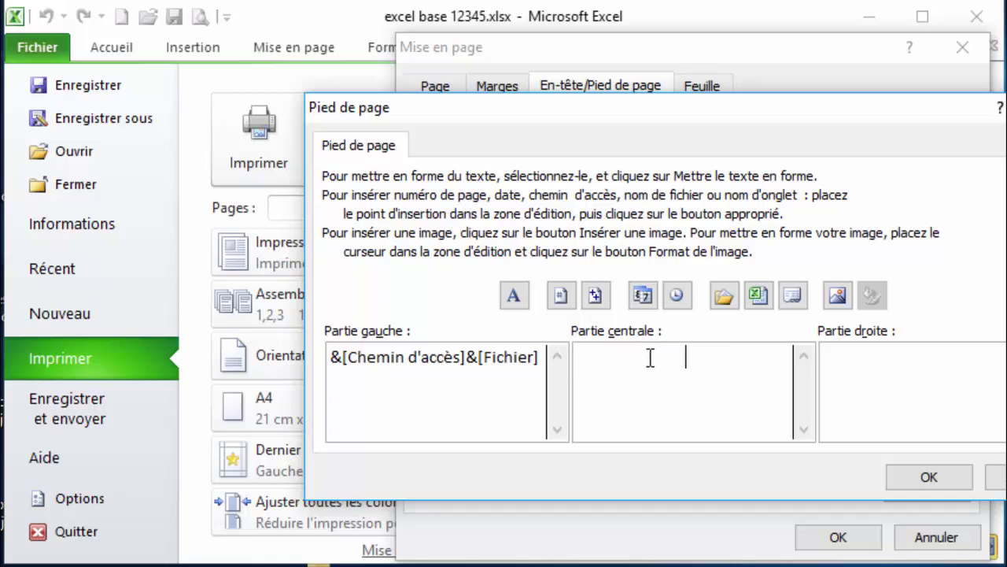
{"action": "left_click", "coordinate": [760, 303]}
{"action": "key", "text": "ctrl+a"}
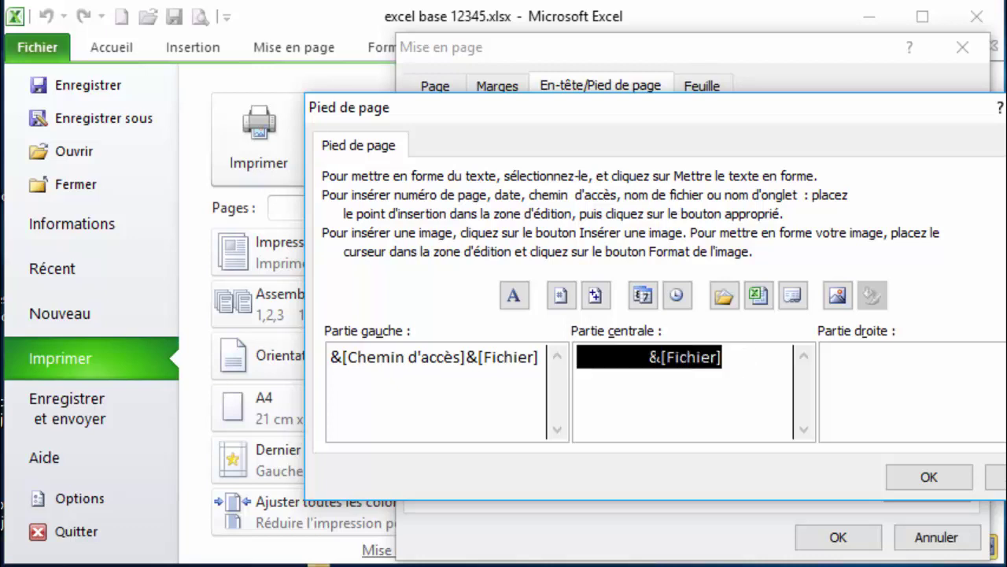
{"action": "key", "text": "Delete"}
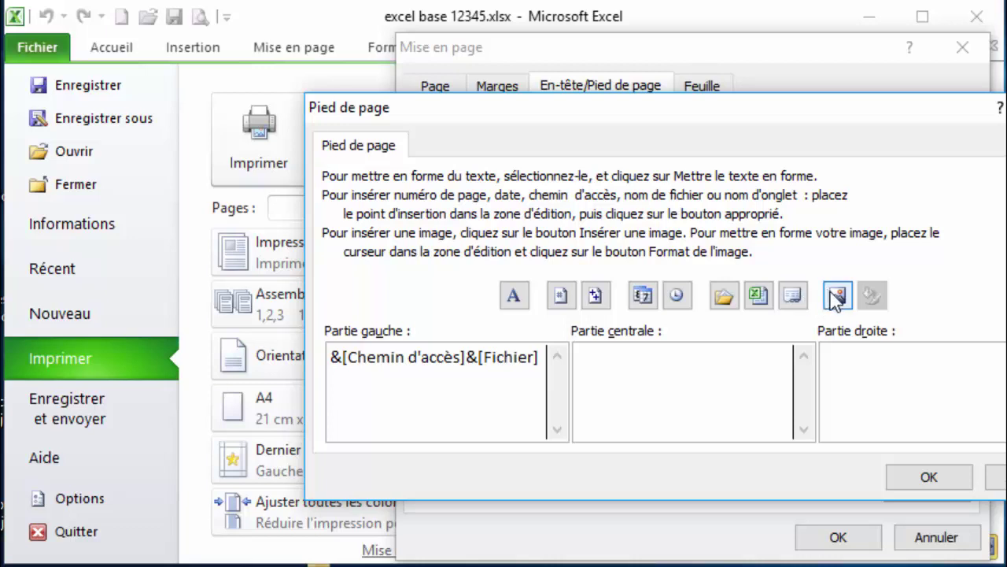
- Confirm the custom footer and apply the page setup to the printout
{"action": "left_click", "coordinate": [909, 477]}
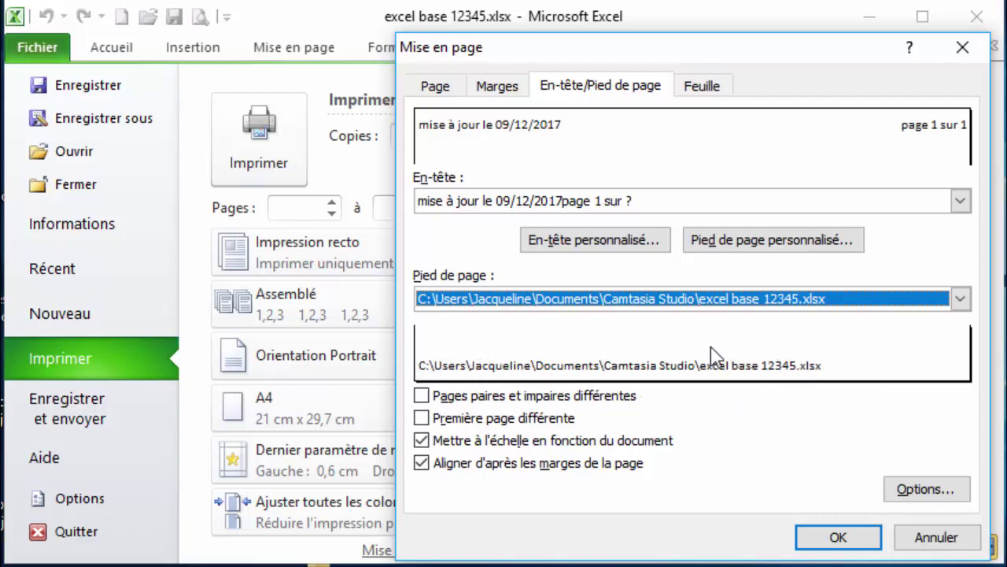
{"action": "left_click", "coordinate": [818, 538]}
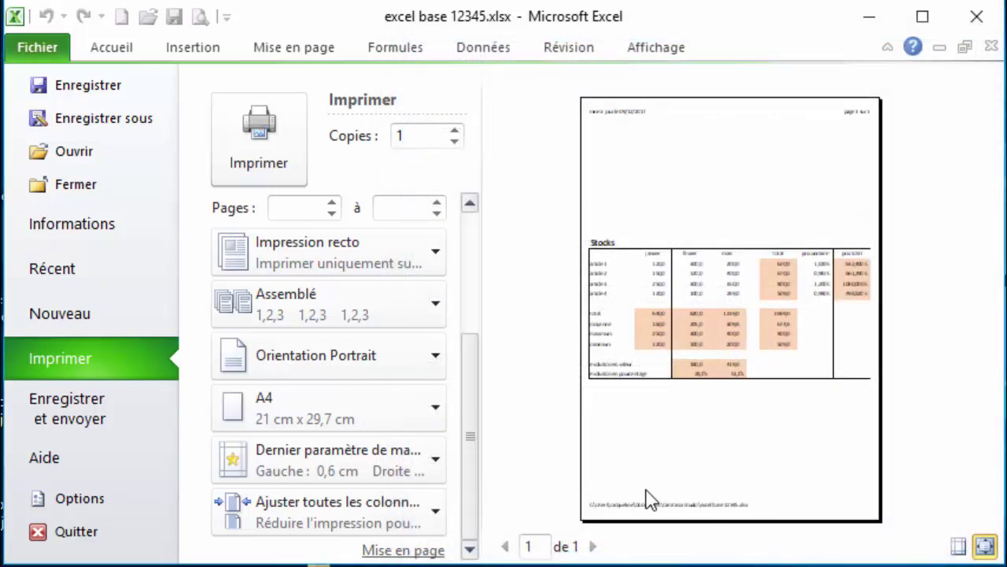
- Examine the page setup's sheet options for print area, repeated rows and columns, gridlines and page order
{"action": "left_click", "coordinate": [403, 550]}
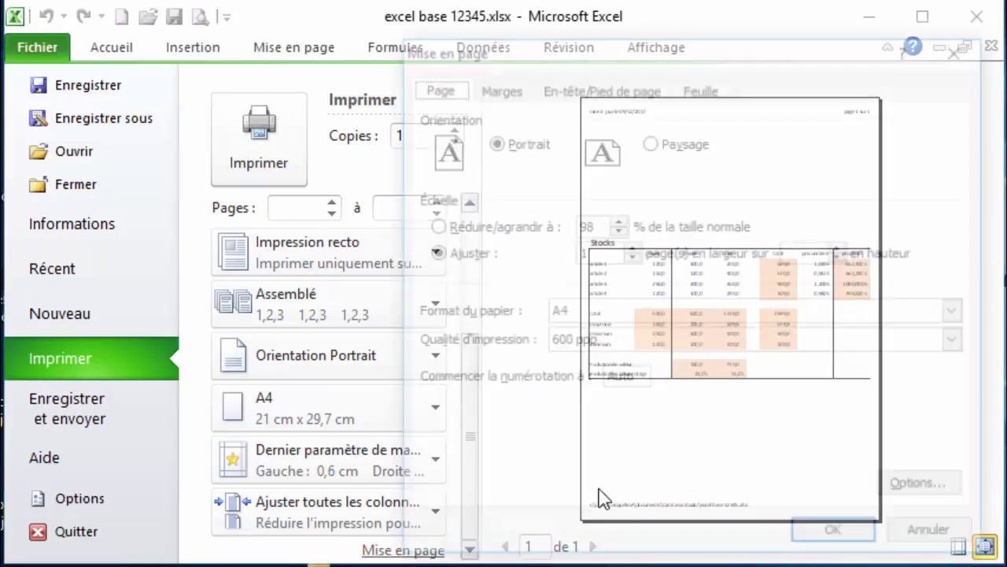
{"action": "left_click", "coordinate": [693, 90]}
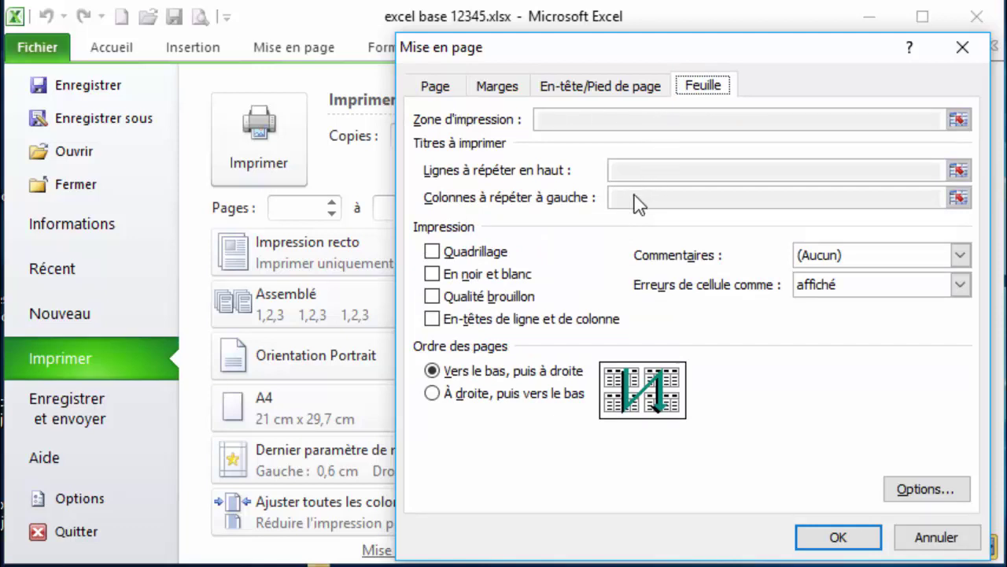
{"action": "left_click", "coordinate": [870, 540]}
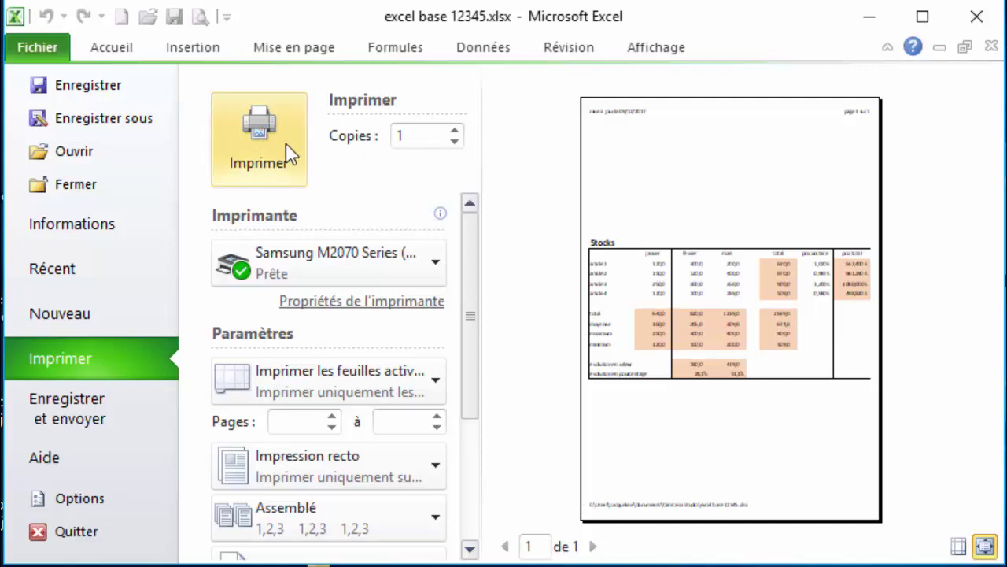
- Save the workbook and select cell J3 on the sheet
{"action": "left_click", "coordinate": [118, 89]}
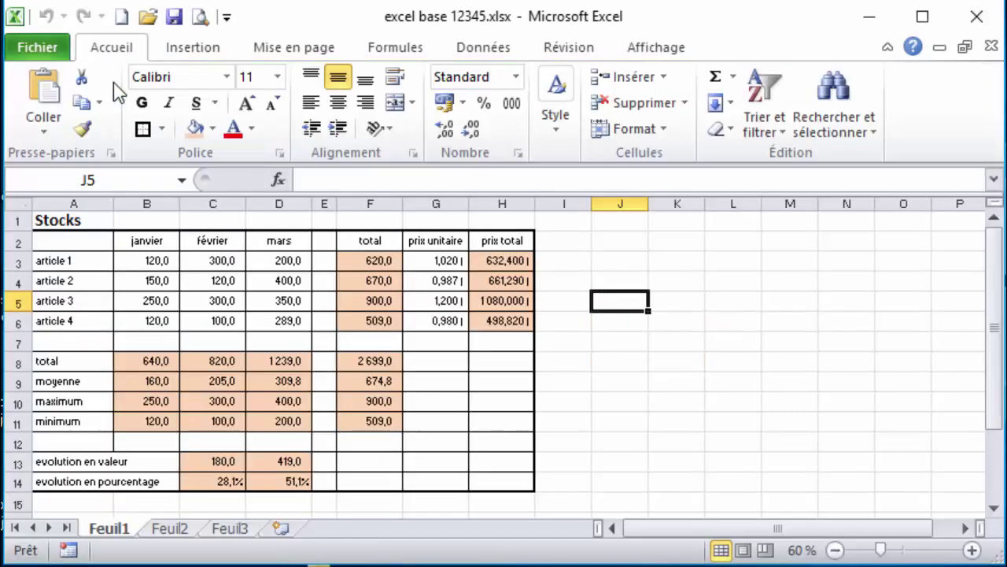
{"action": "left_click", "coordinate": [636, 260]}
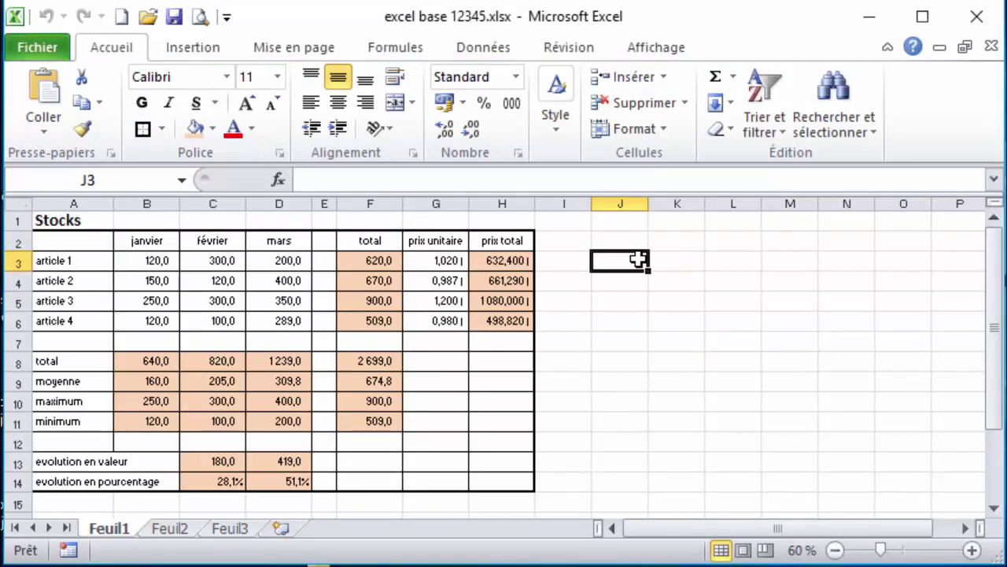